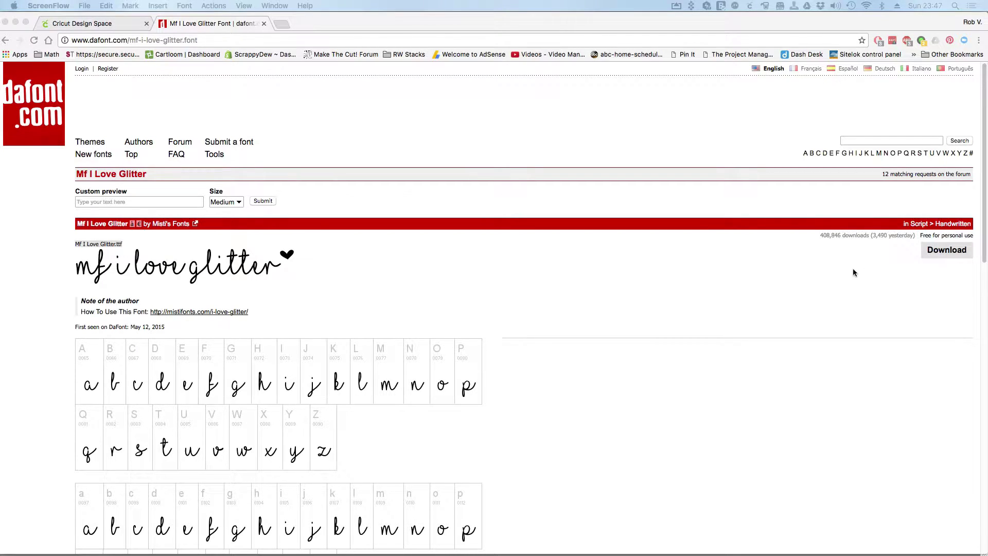
- Bring the Chrome window showing the dafont.com Mf I Love Glitter font page into focus
click(925, 281)
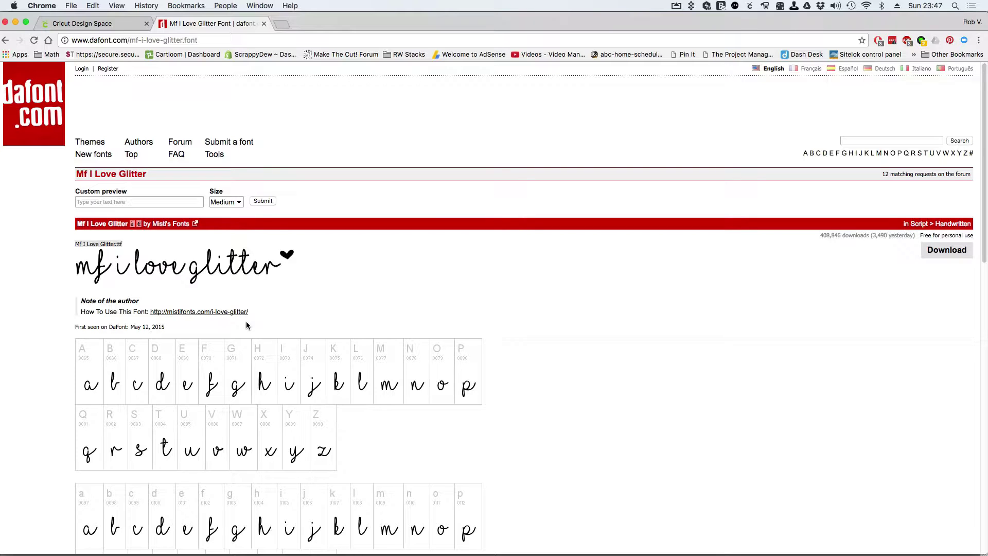
- In the Cricut Design Space tab, add a new text box and type the first name
click(99, 26)
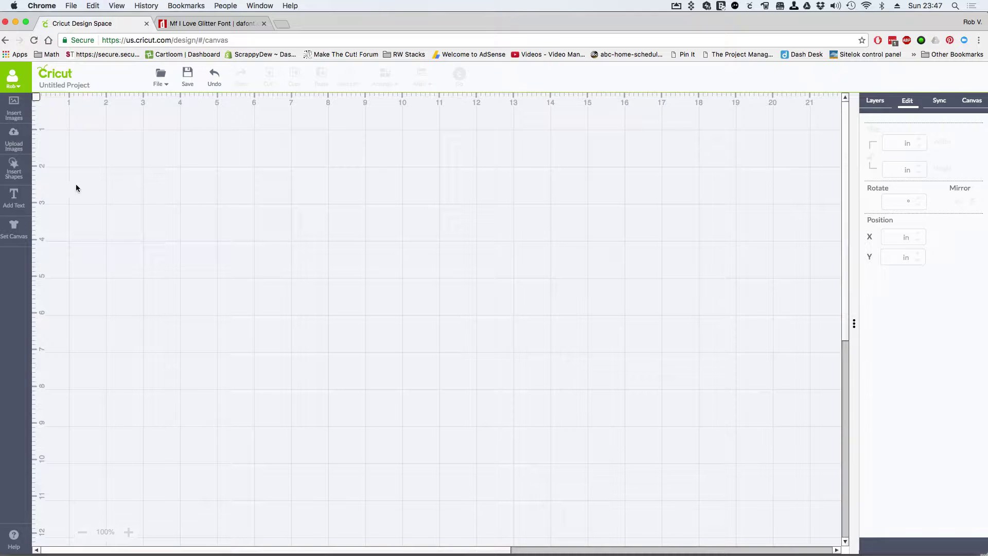
click(14, 201)
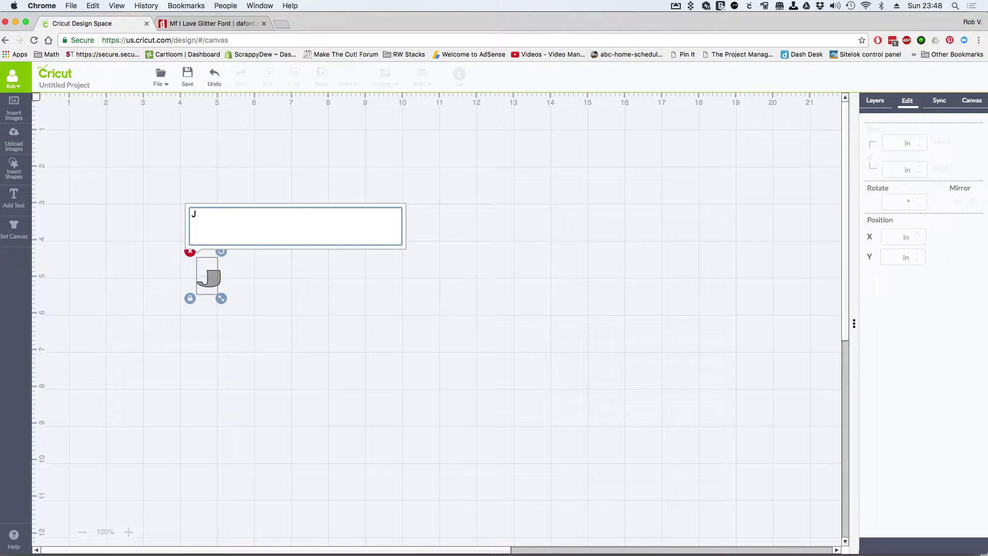
text(ARED)
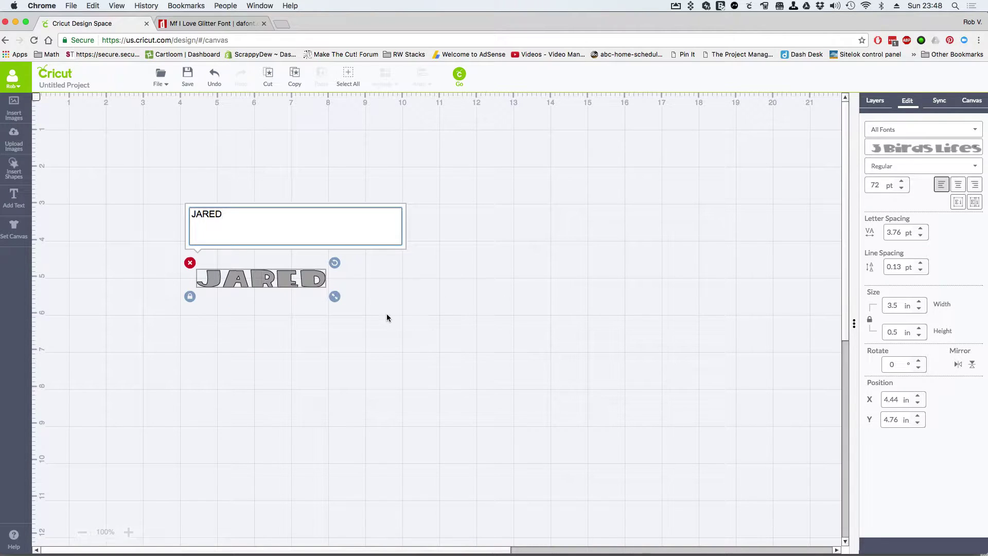
- Set the name text to the Mf I Love Glitter font and enlarge it to 9.64 × 3.42 in
click(284, 286)
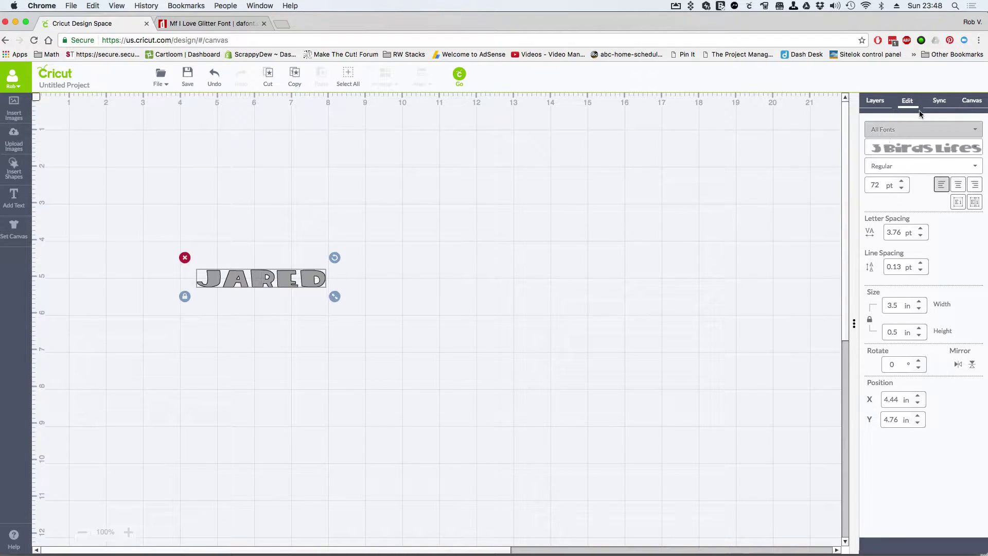
click(921, 152)
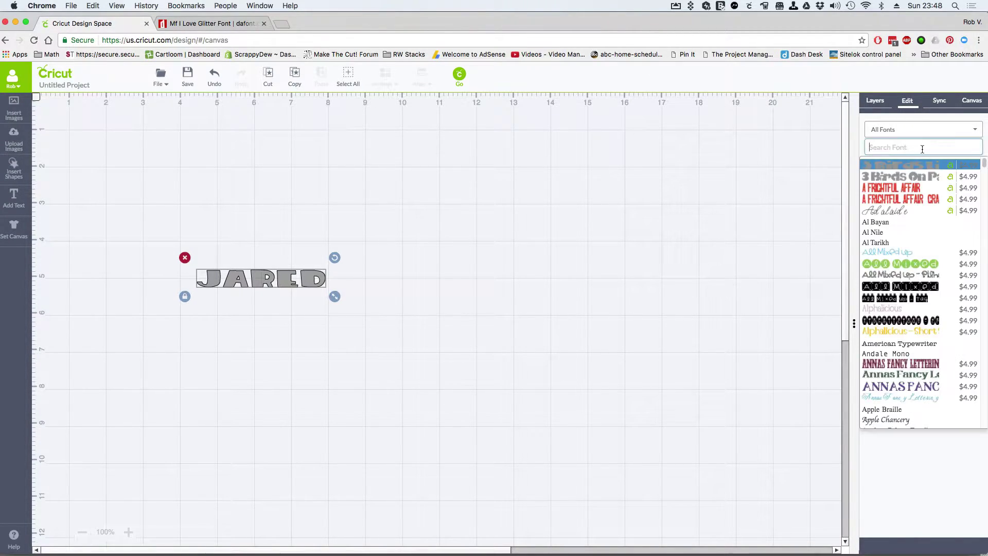
text(MF)
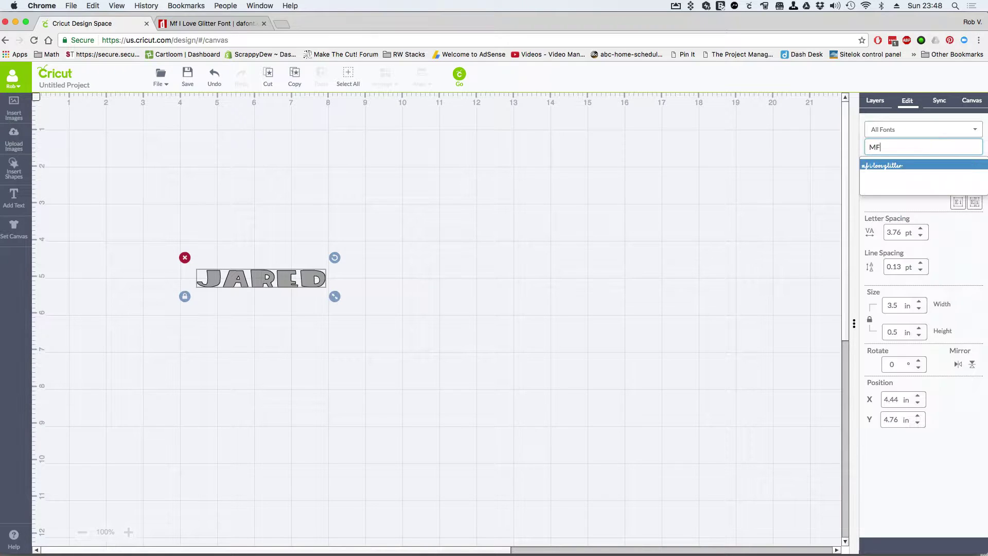
click(921, 164)
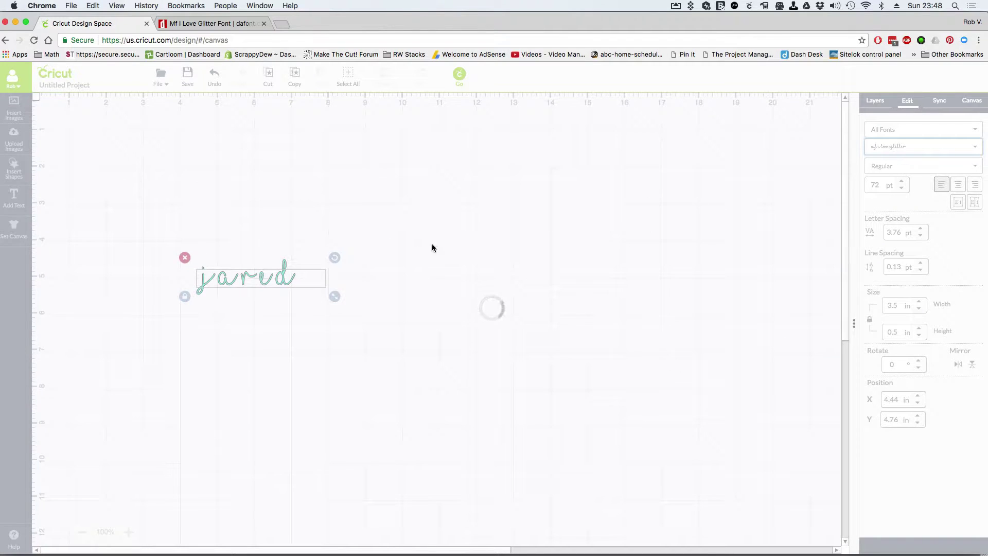
drag(300, 299, 556, 420)
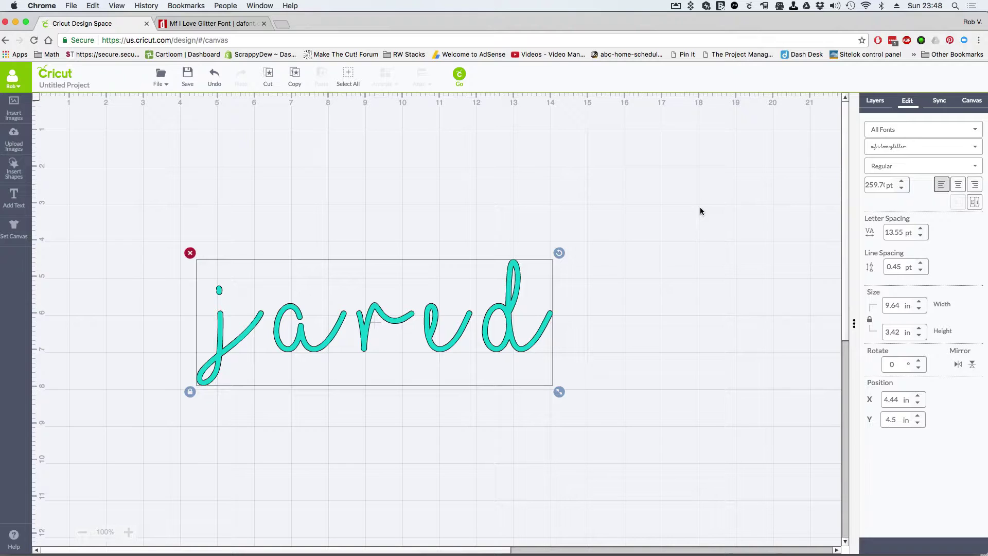
- Tighten the script name's letter spacing down to -15.45 pt
click(920, 236)
click(920, 235)
click(920, 236)
click(921, 235)
click(920, 236)
click(920, 236)
click(921, 235)
click(920, 236)
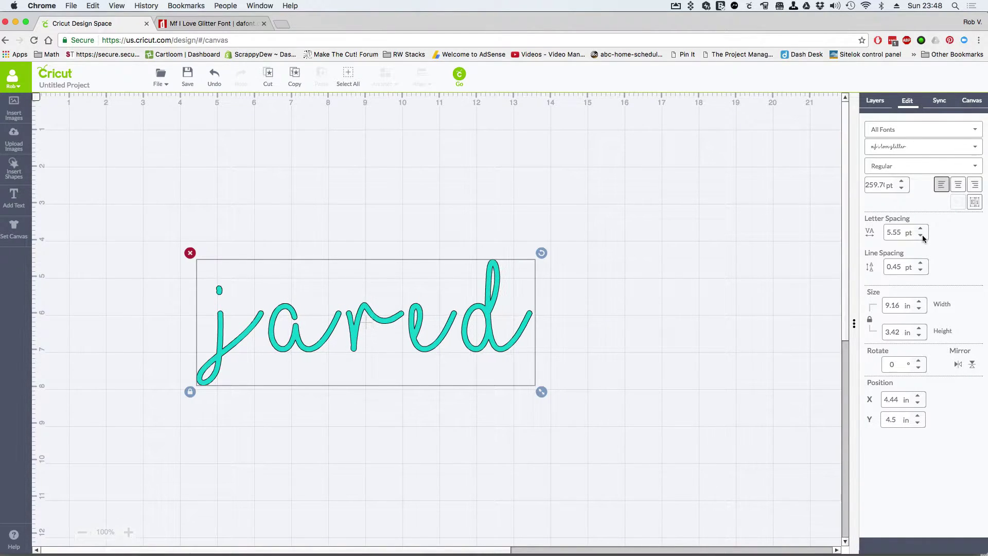
click(920, 236)
click(920, 236)
click(920, 236)
click(921, 236)
click(920, 237)
click(920, 236)
click(920, 236)
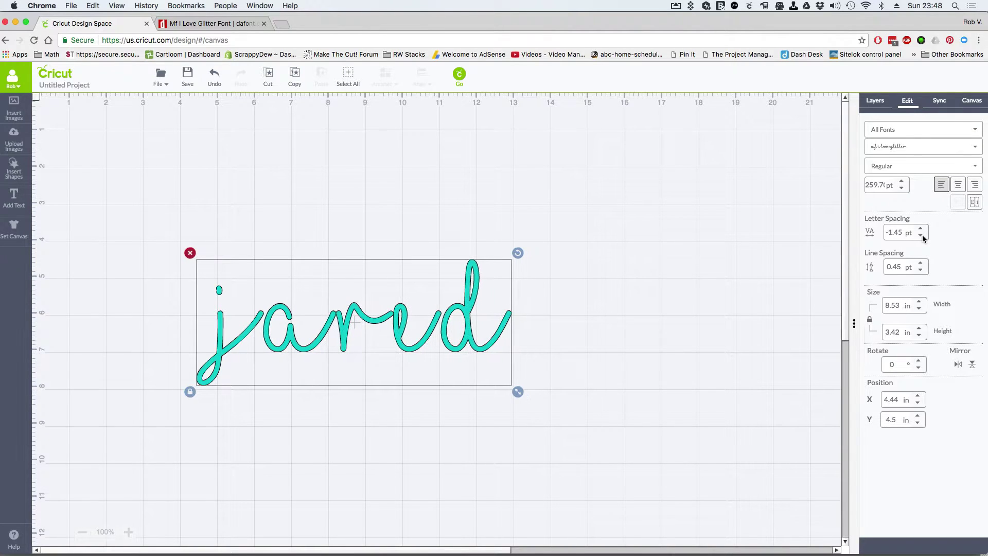
click(921, 236)
click(921, 237)
click(921, 237)
click(921, 236)
click(921, 236)
click(920, 236)
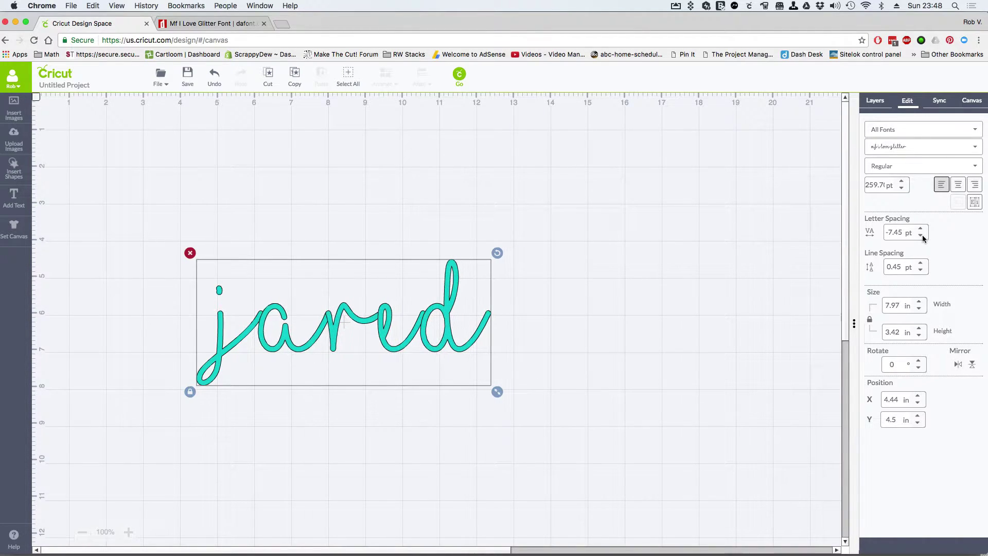
click(921, 236)
click(921, 236)
click(921, 236)
click(921, 236)
click(921, 236)
click(920, 236)
click(920, 236)
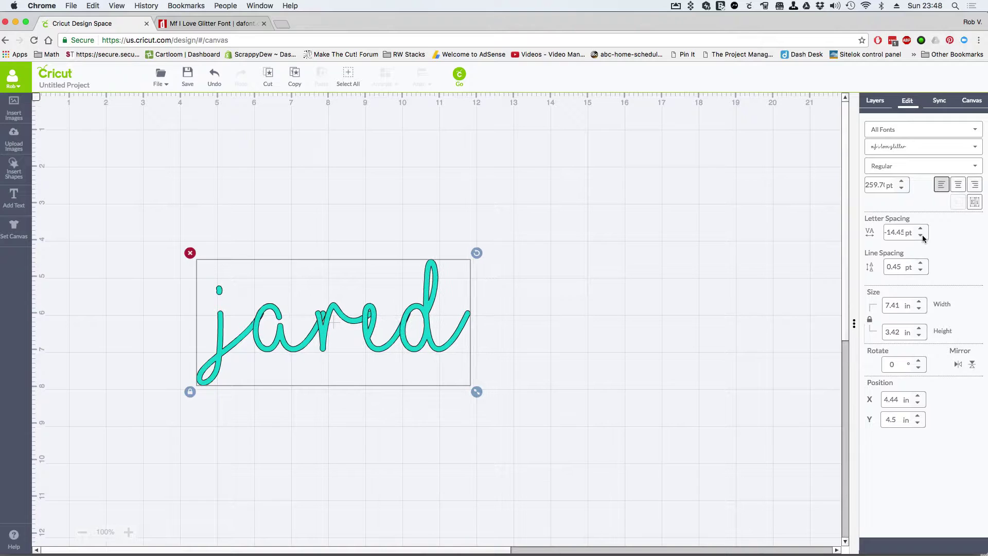
click(922, 237)
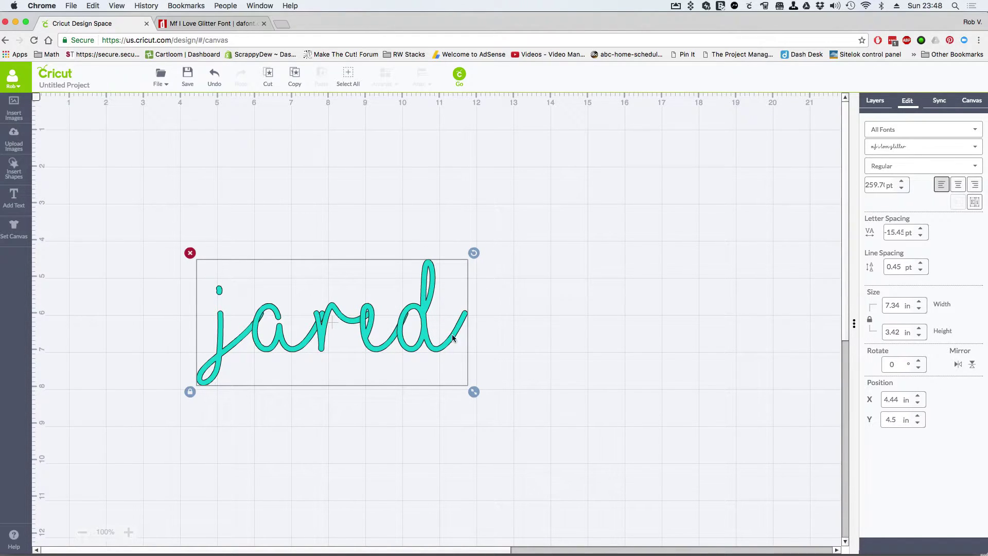
- Loosen the letter spacing back up to 1.55 pt
click(921, 229)
click(920, 229)
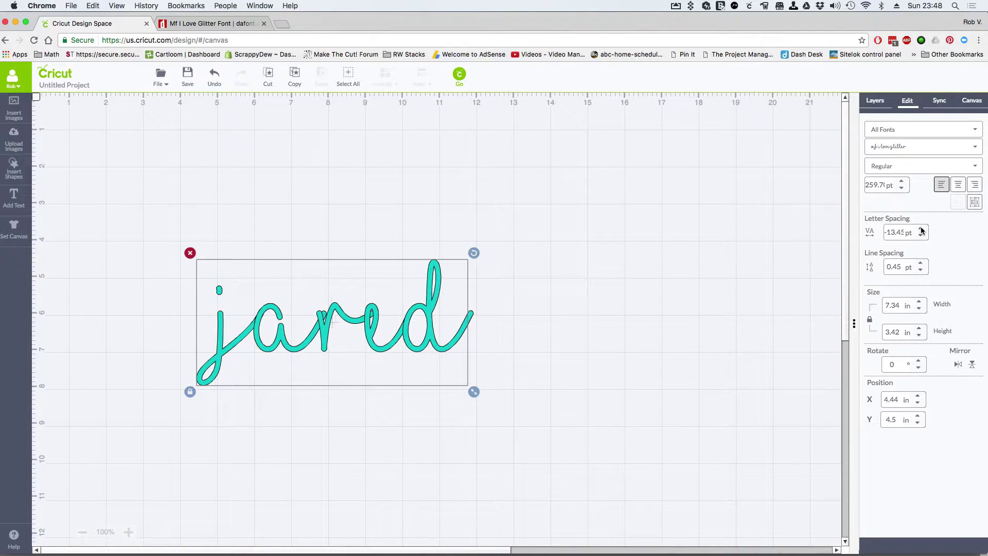
click(920, 229)
click(920, 229)
click(920, 229)
click(920, 229)
click(920, 229)
click(920, 229)
click(920, 229)
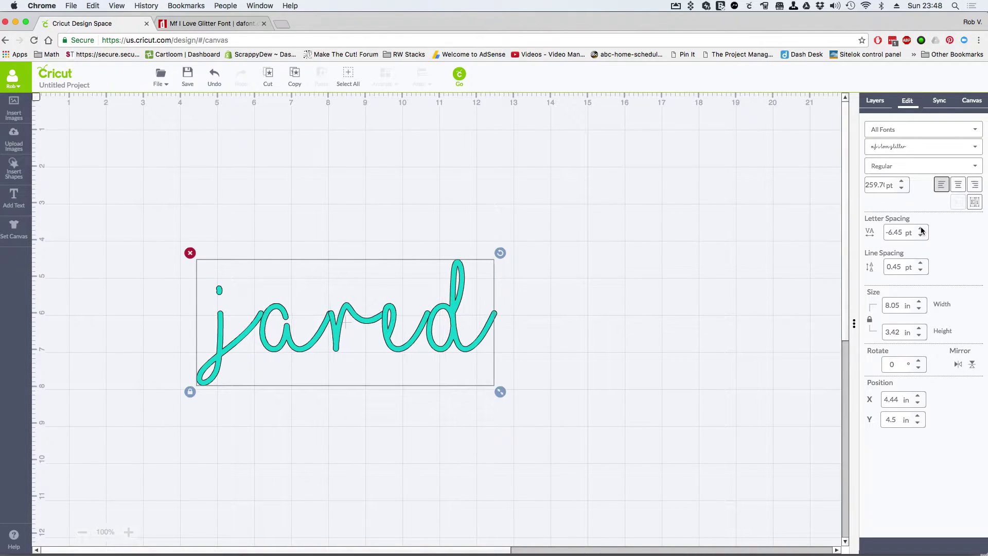
click(920, 229)
click(921, 229)
click(920, 229)
click(920, 229)
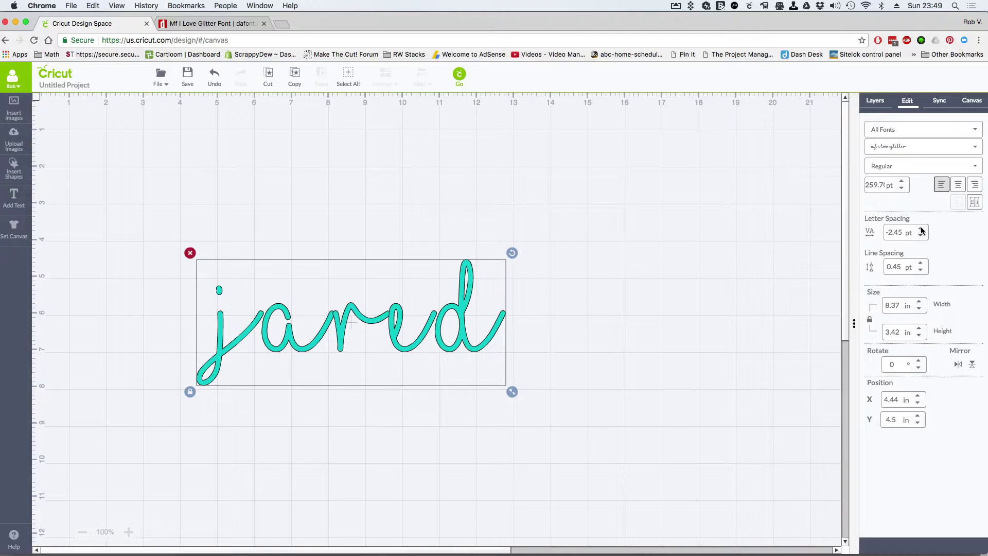
click(920, 229)
click(920, 229)
click(921, 229)
click(920, 229)
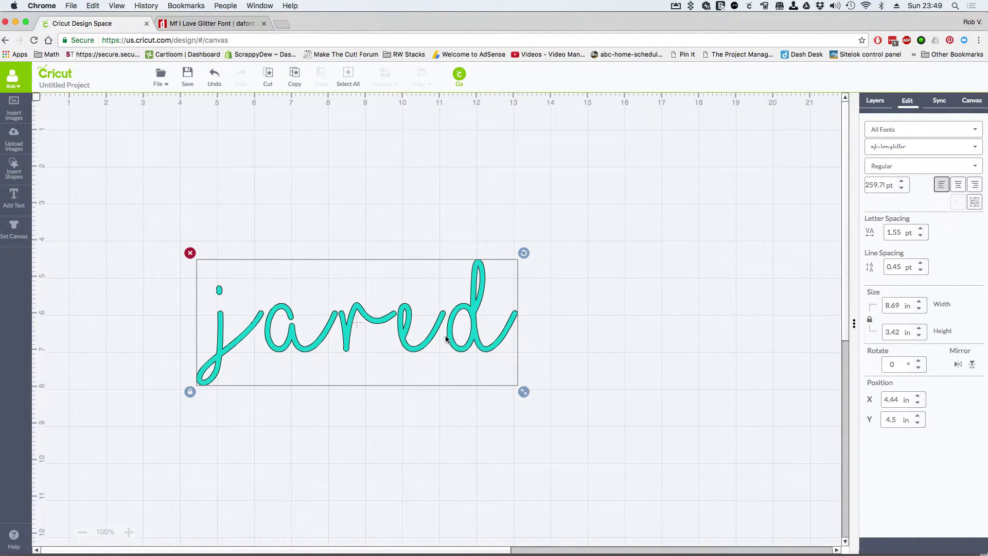
- Ungroup the script name into separate letters
right_click(451, 321)
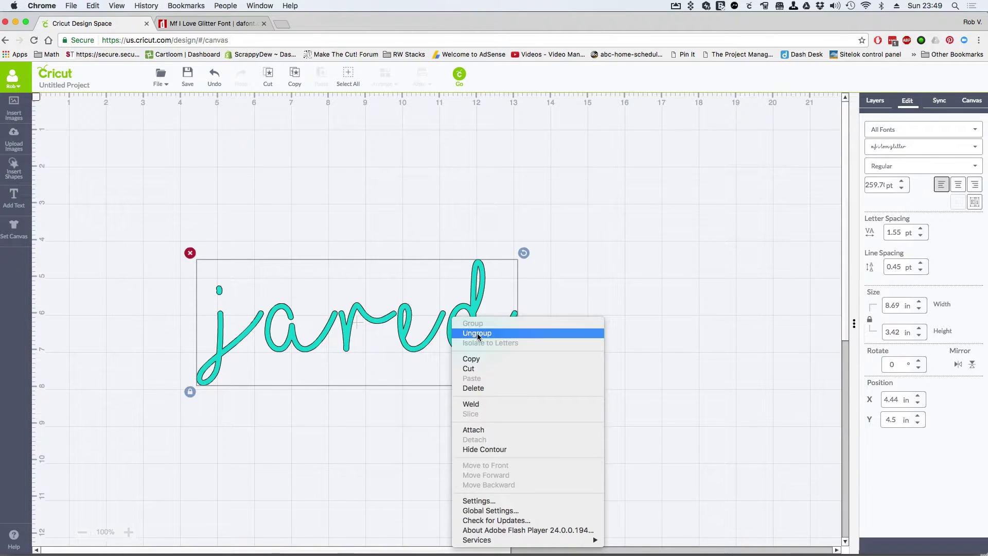
click(470, 332)
click(569, 384)
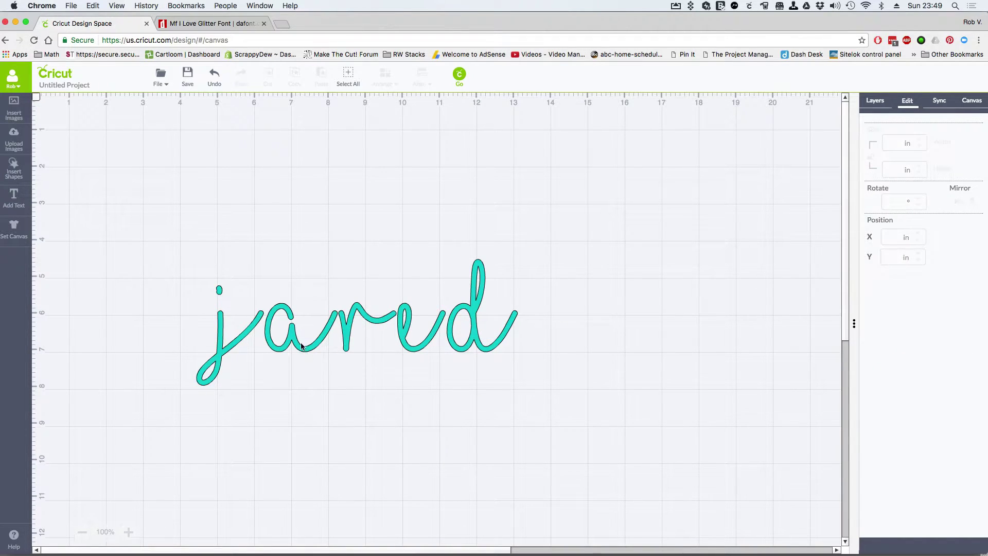
- Slide the a, r, e and d left to overlap their neighbours, then select all letters
drag(292, 336, 282, 338)
drag(352, 335, 332, 336)
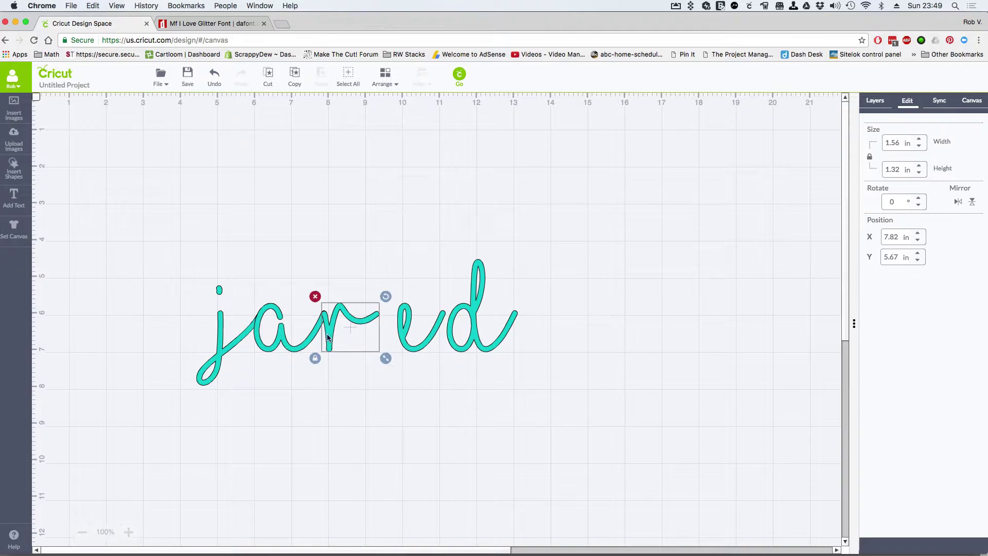
drag(400, 337, 378, 335)
drag(456, 326, 416, 323)
click(541, 337)
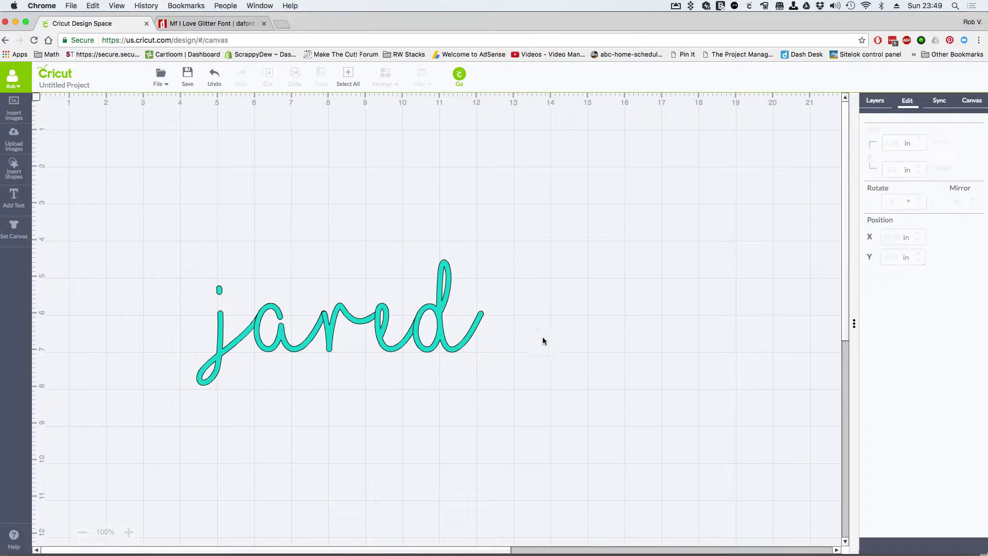
drag(108, 174, 615, 471)
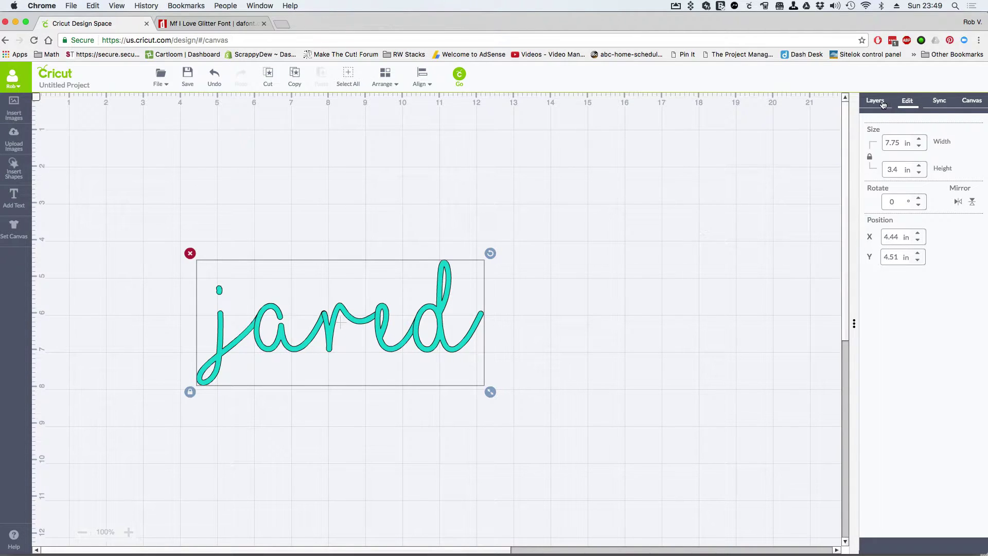
- Show the Layers panel and weld the letters, then undo because the d's loop filled in
click(879, 101)
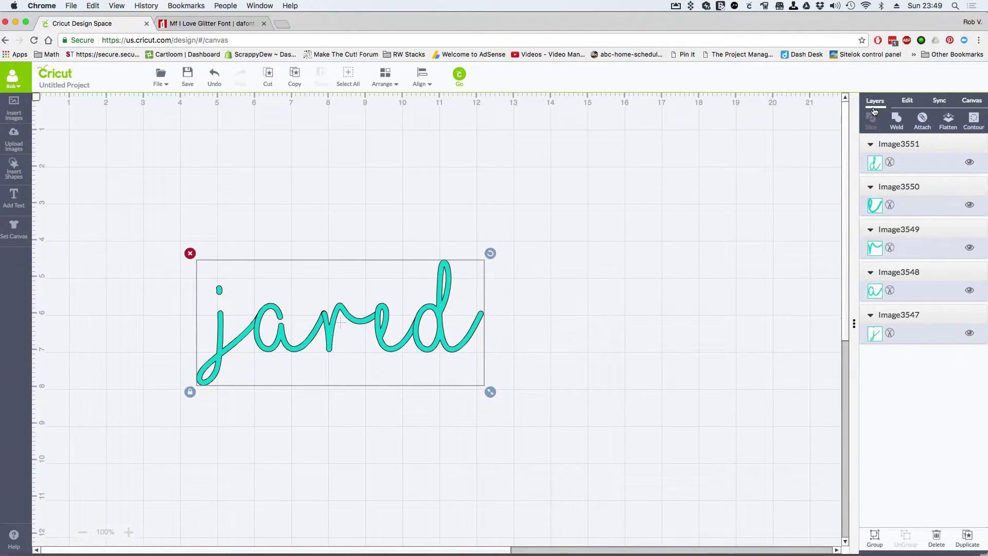
click(896, 121)
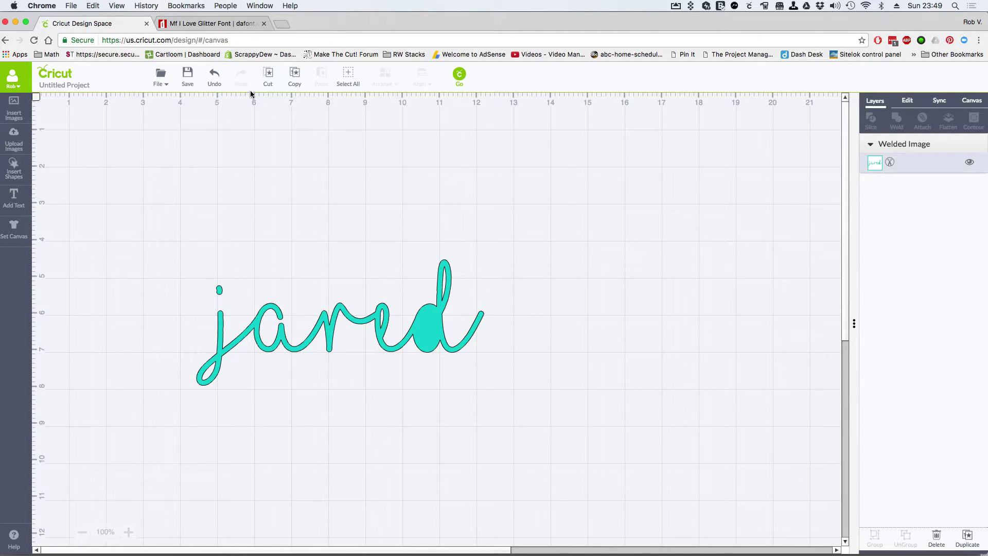
click(216, 79)
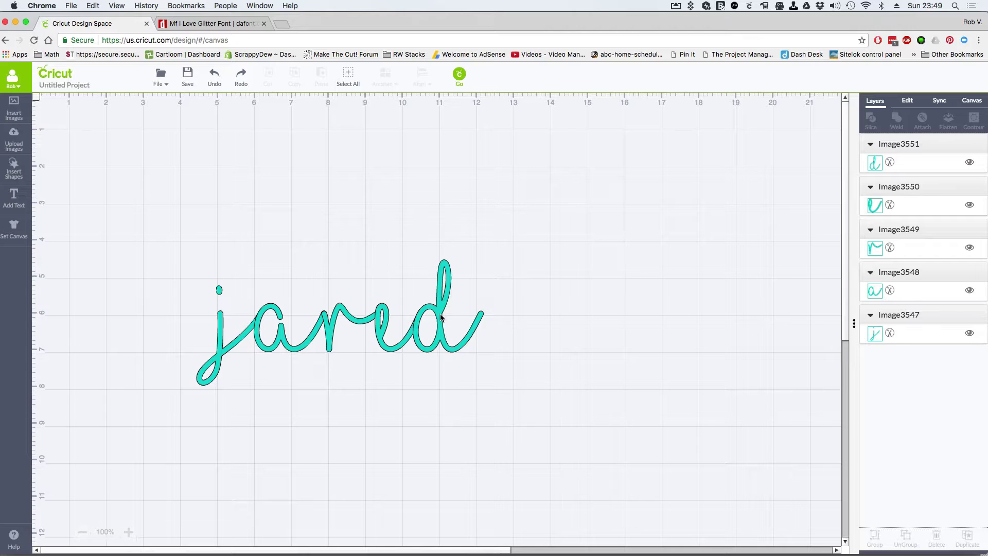
- Send the d to the back, then select all five letters and weld them into one image
click(448, 276)
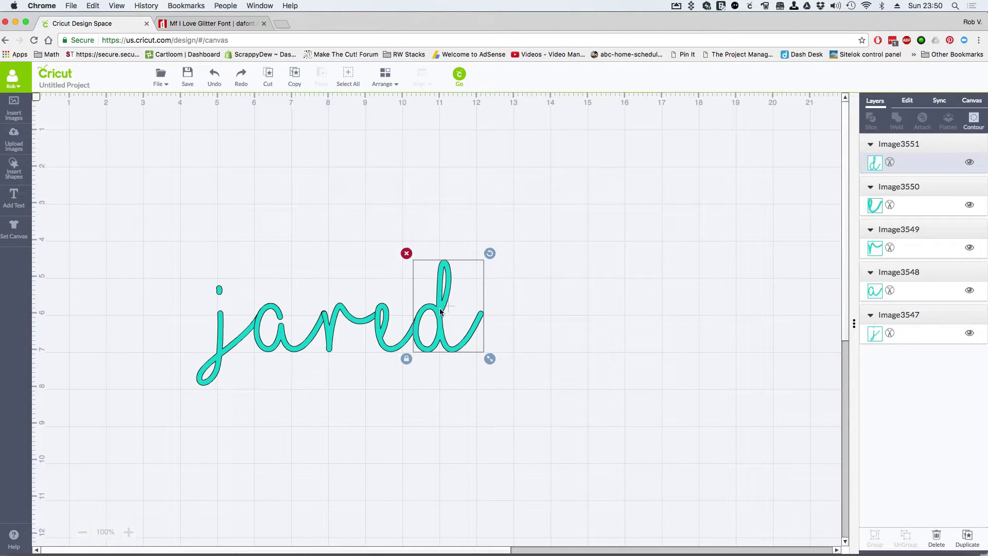
click(391, 89)
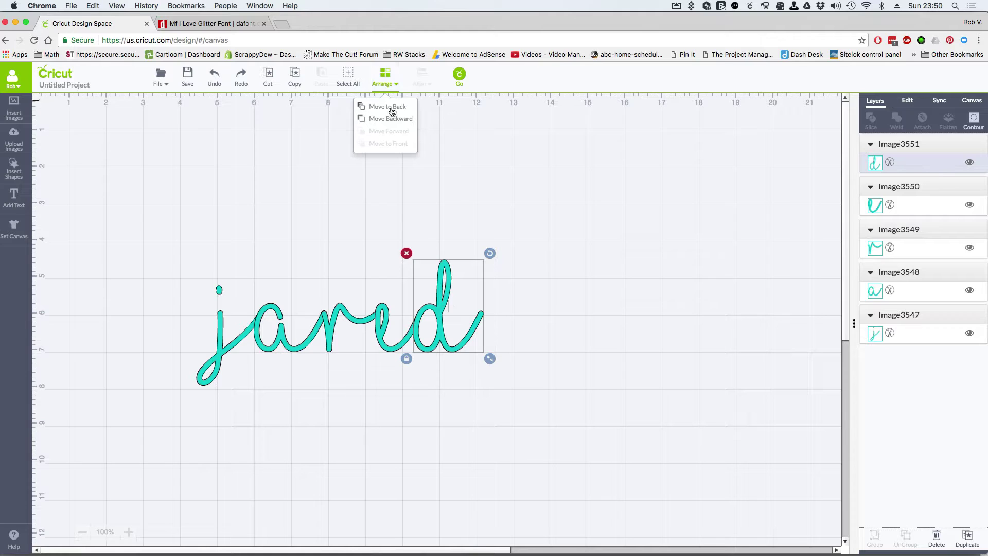
click(392, 111)
click(134, 174)
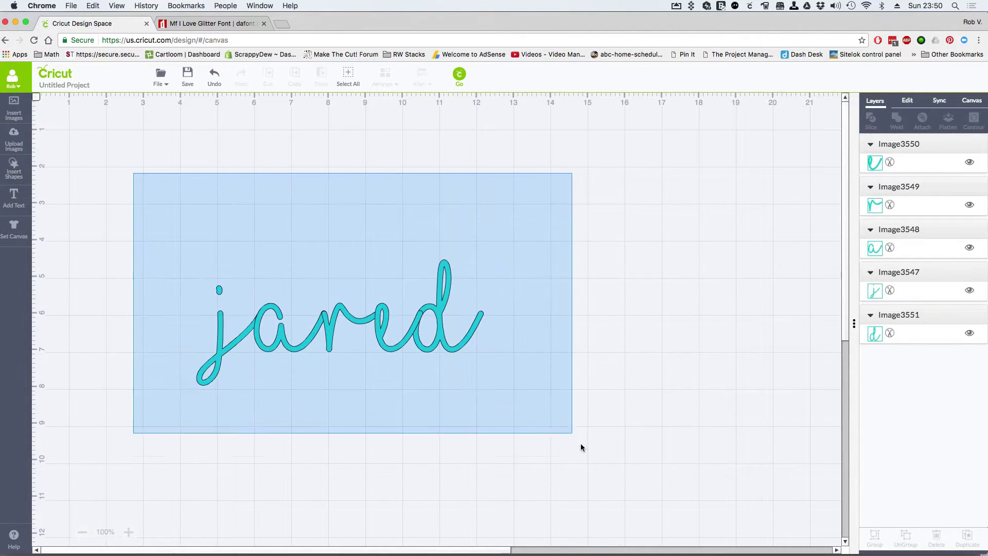
drag(580, 447, 582, 447)
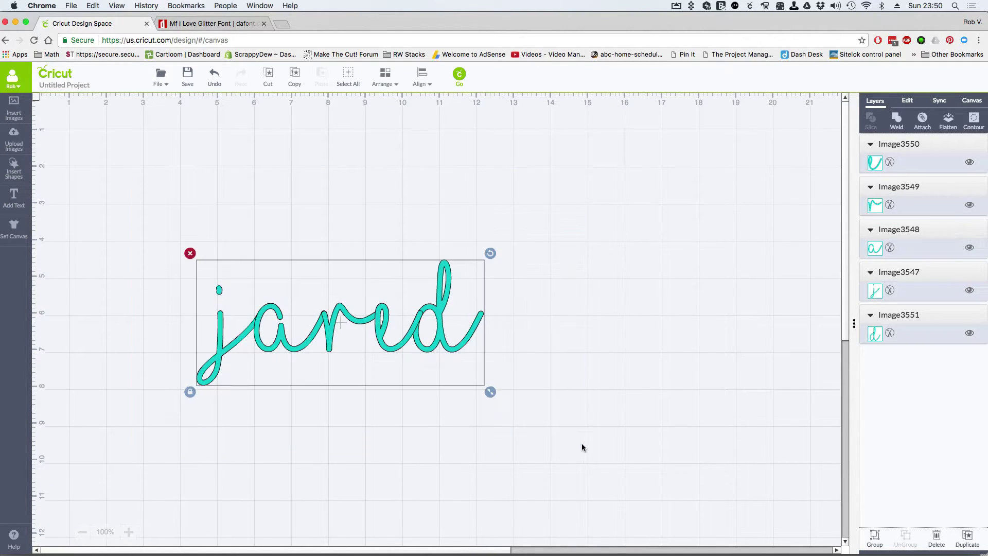
click(896, 120)
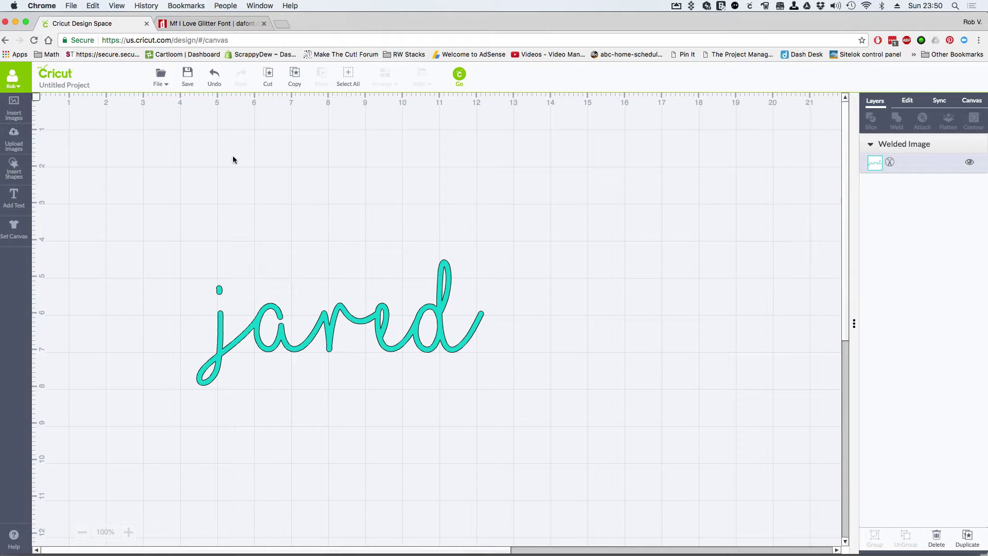
- Scroll through the Mf I Love Glitter character map on dafont, then return to the Cricut tab
click(189, 24)
scroll(483, 435, down, 5)
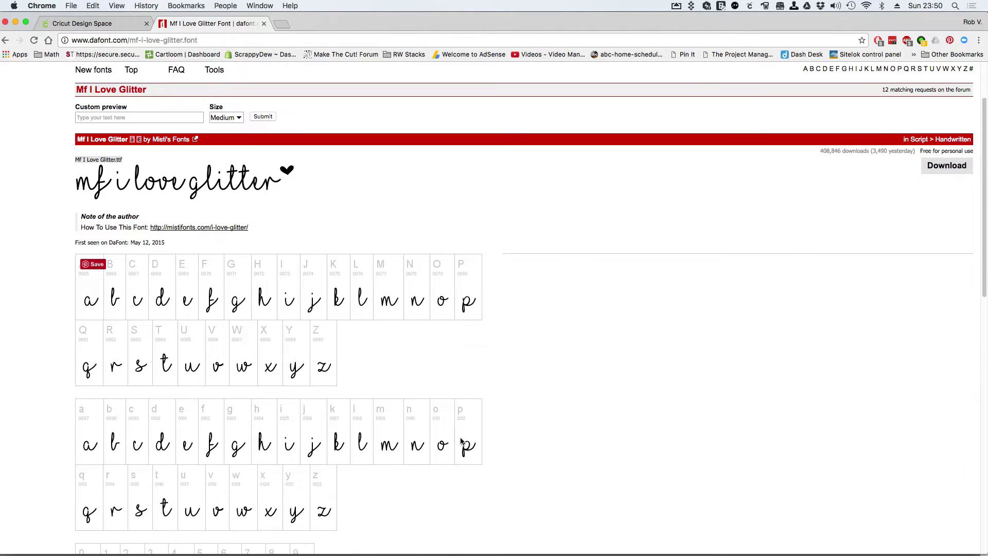
scroll(256, 420, down, 2)
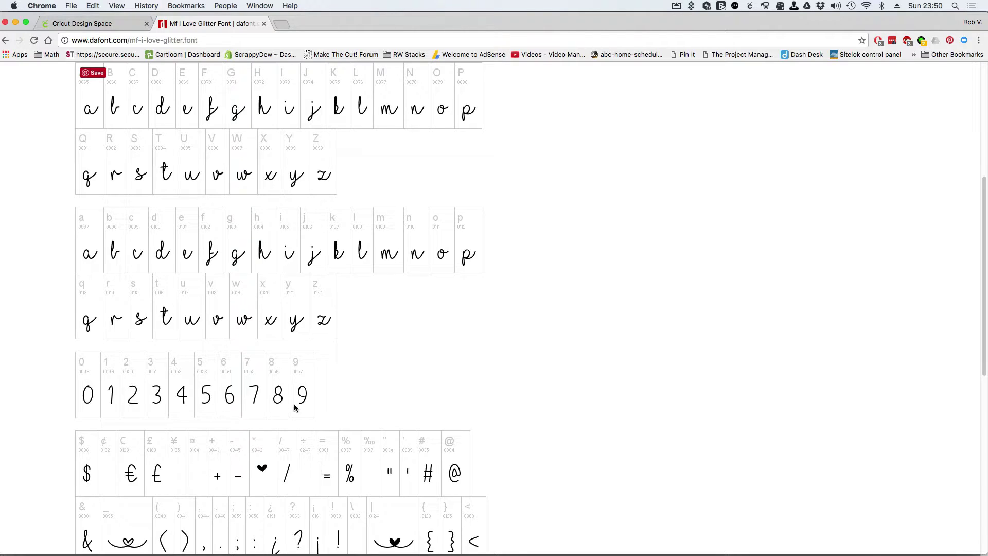
scroll(296, 409, down, 3)
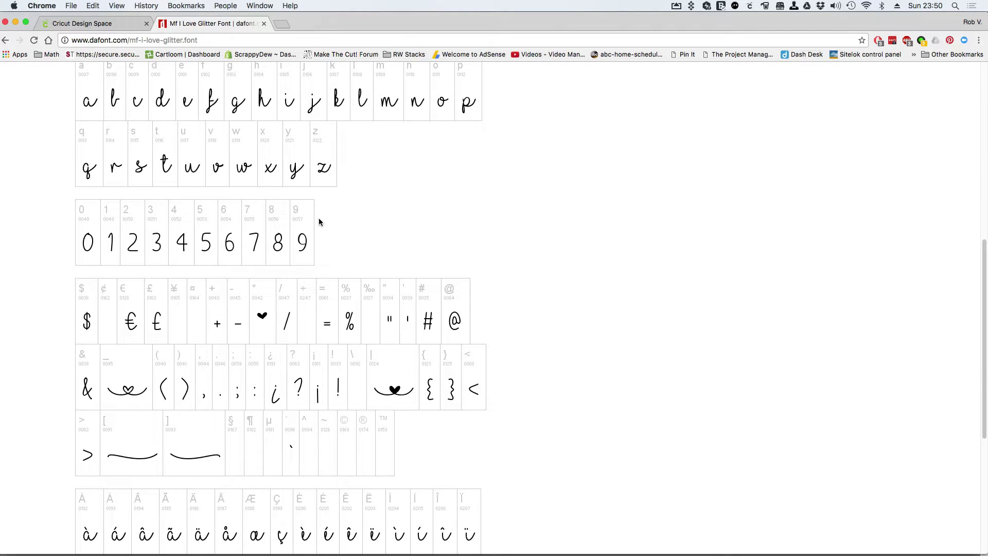
click(107, 29)
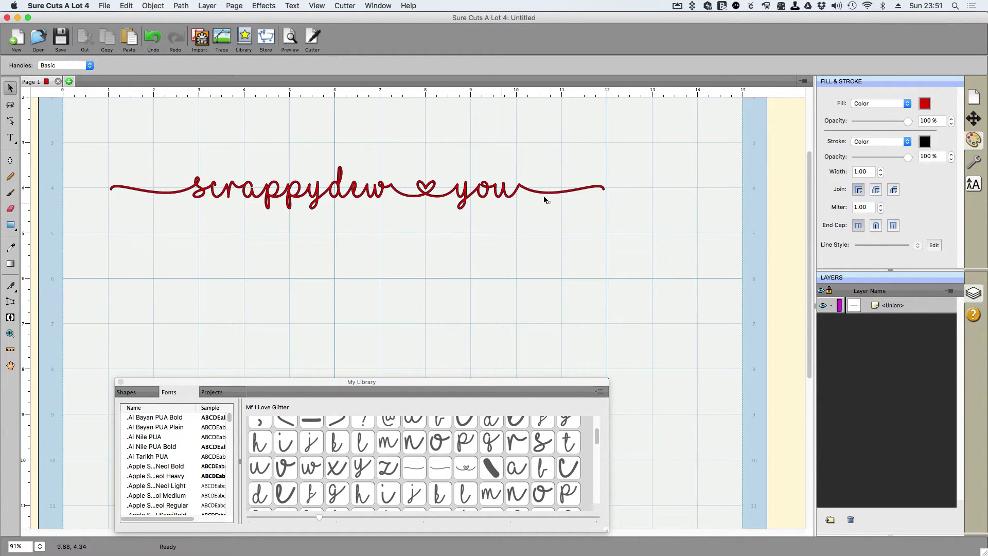
- Create text 'scrappydew ♥ you' below the design, with swash glyphs at both ends
click(11, 139)
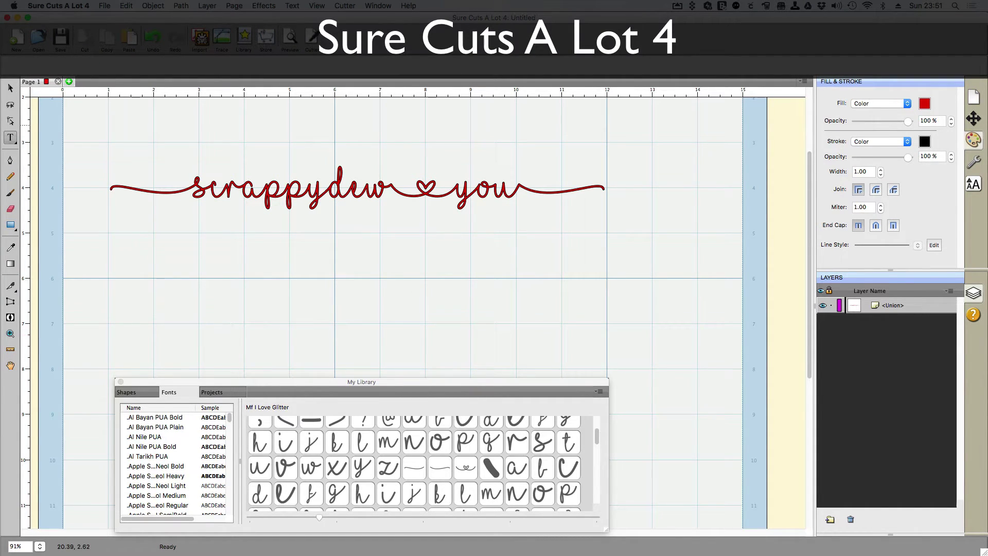
click(972, 183)
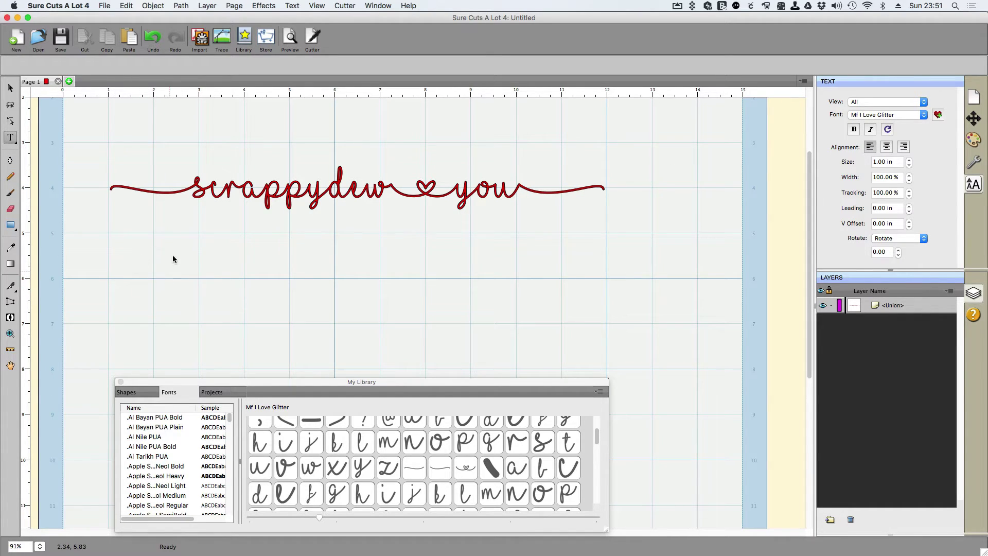
click(173, 285)
click(413, 476)
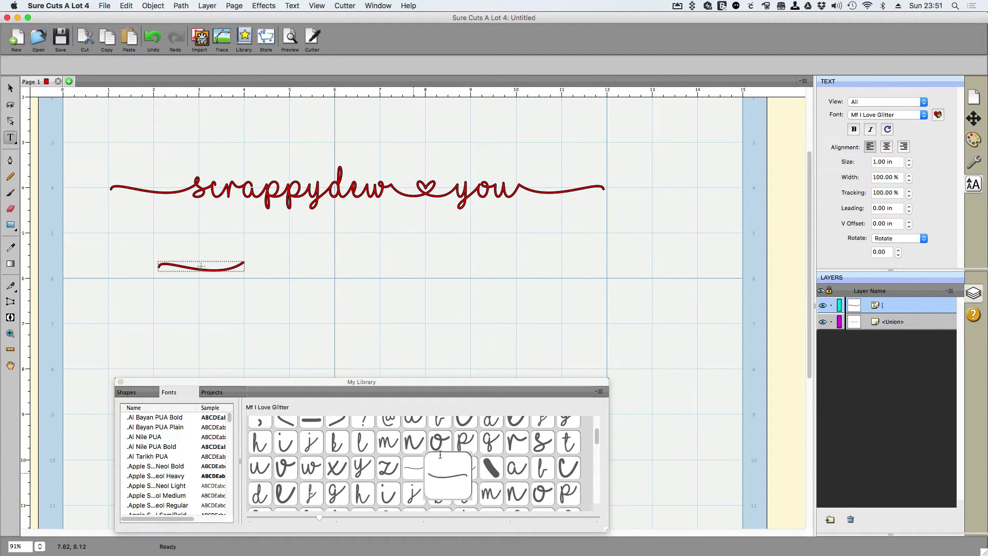
text(scrappy)
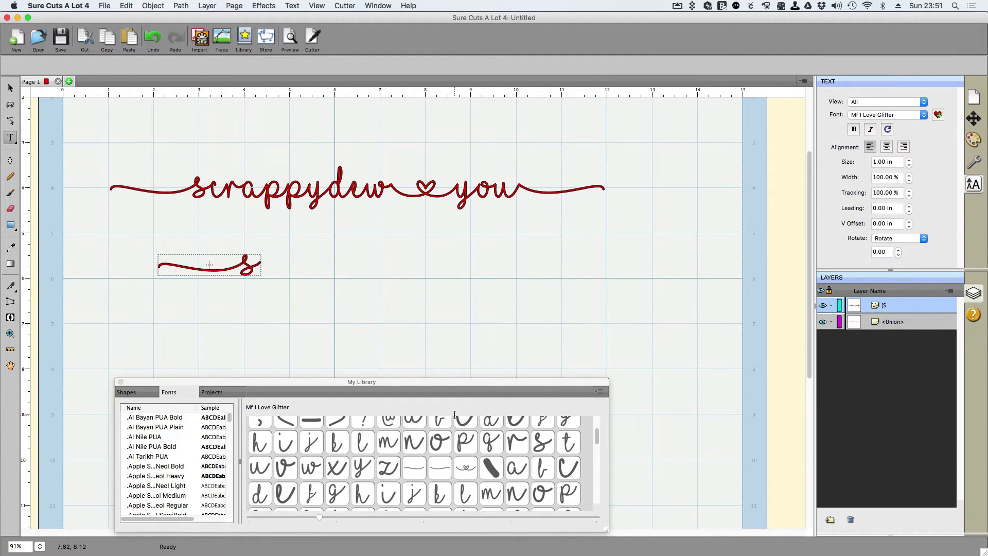
text(dew)
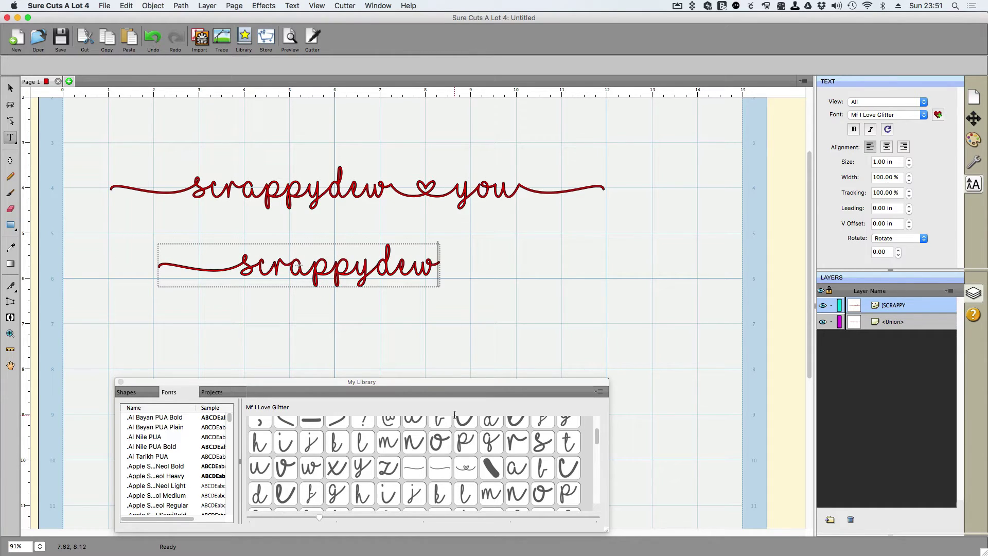
click(469, 470)
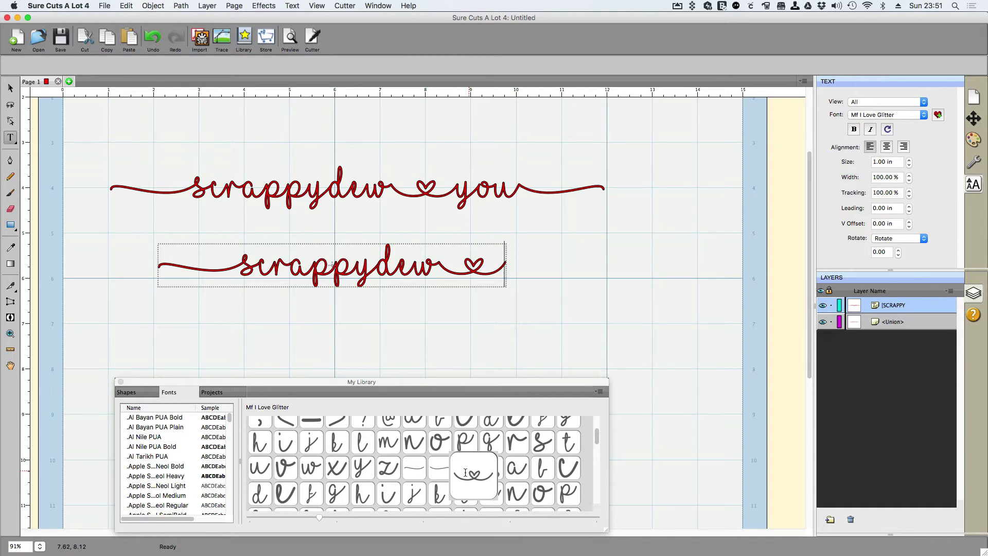
text(you)
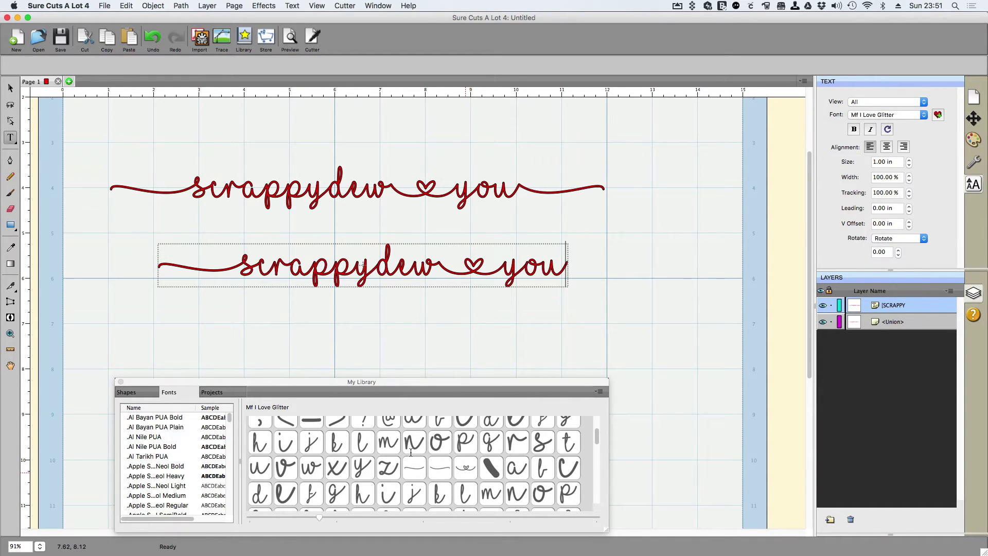
click(438, 468)
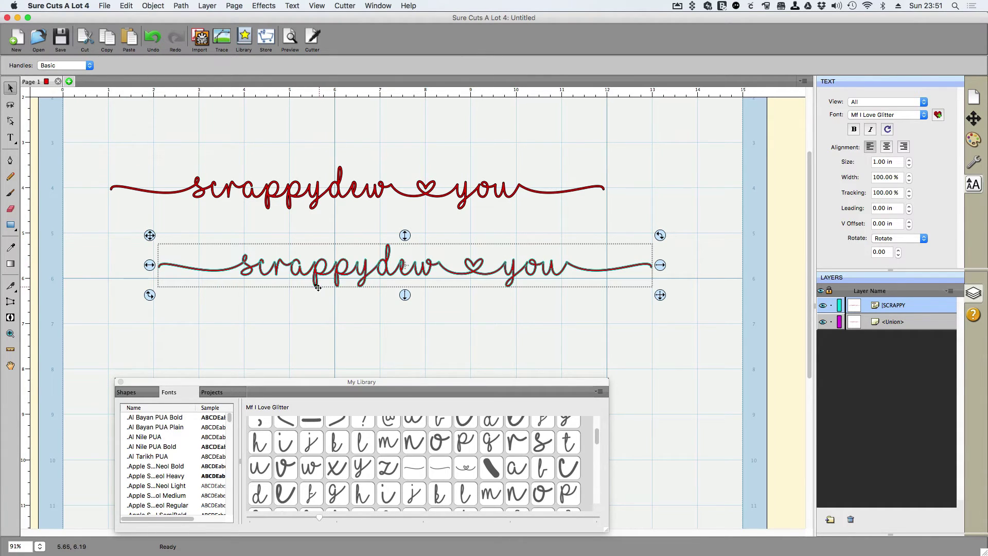
- Union the 'scrappydew ♥ you' lettering from the Path menu
click(186, 9)
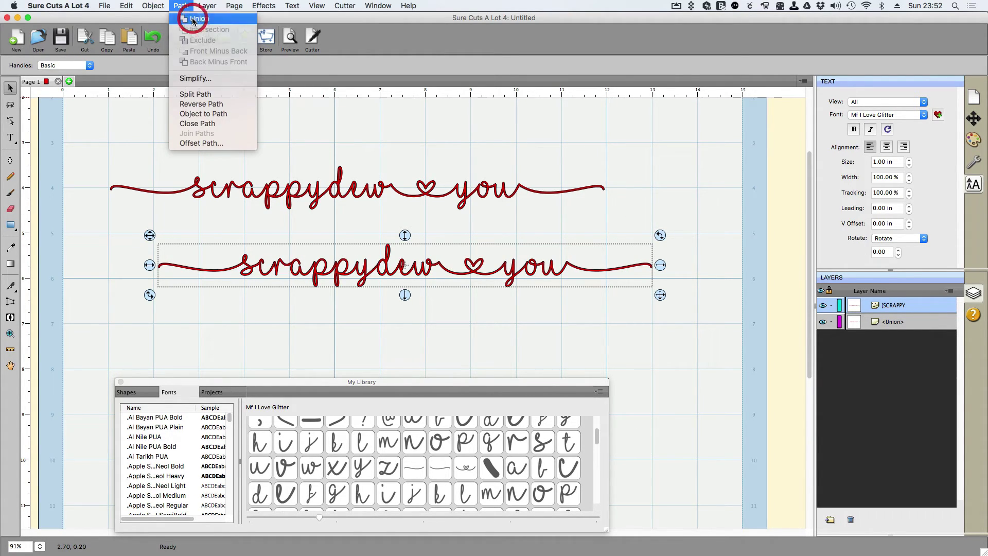
click(193, 20)
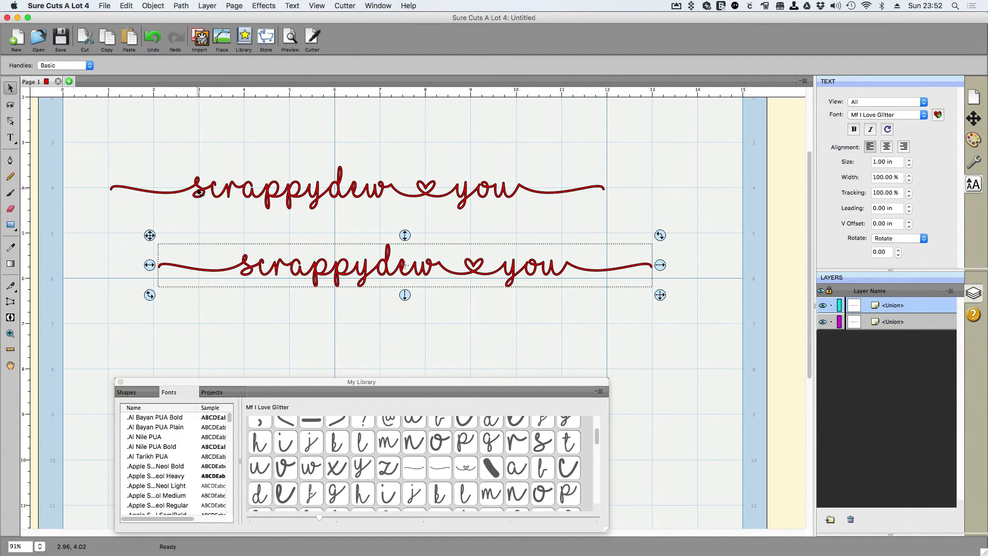
- Export only the selected lettering as a Design Space Compatible SVG, then return to Design Space
click(101, 6)
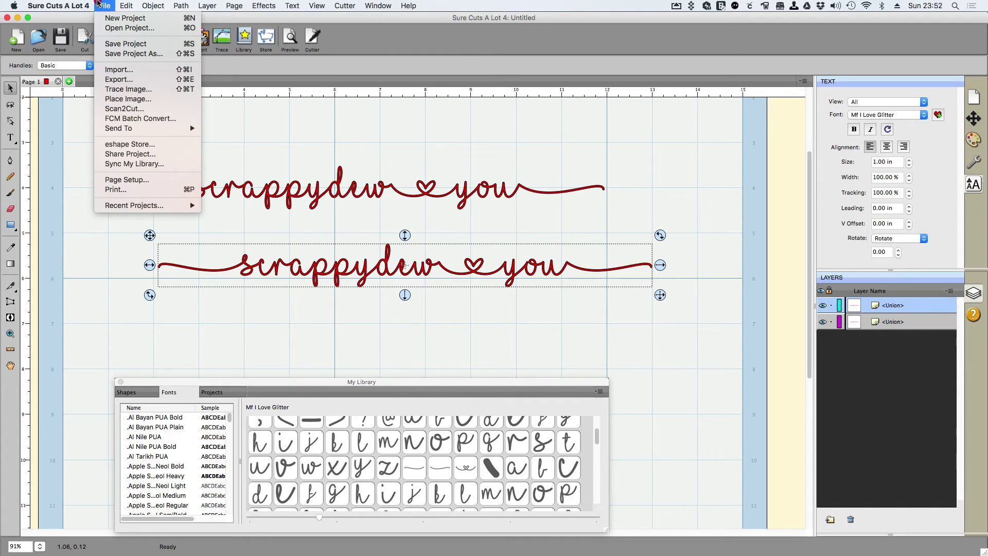
click(144, 80)
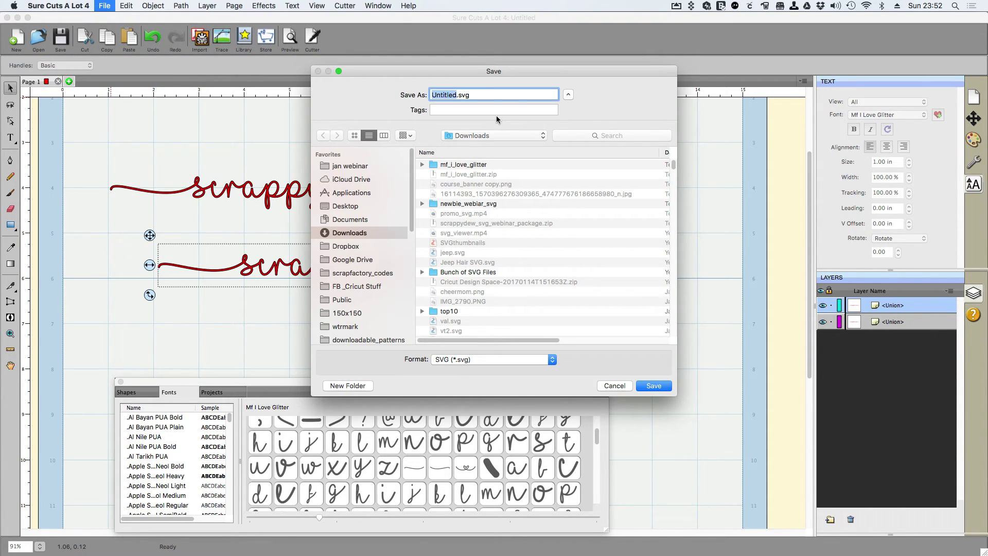
text(love)
key(Return)
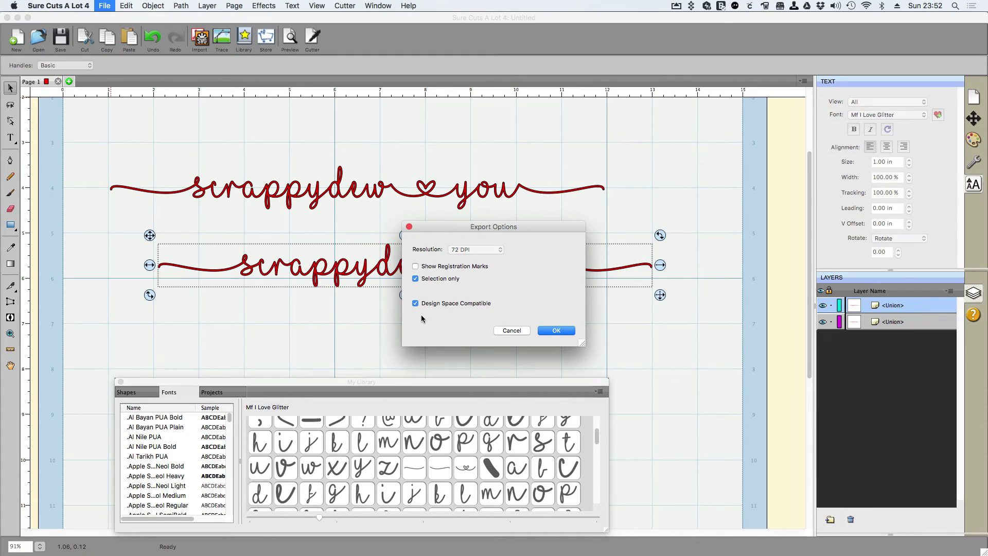
click(561, 330)
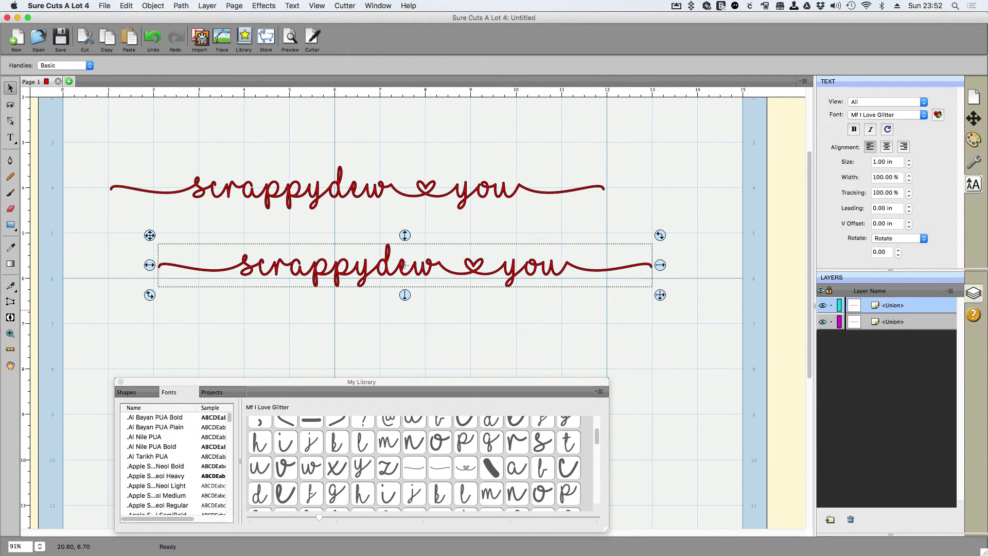
key(super+Tab)
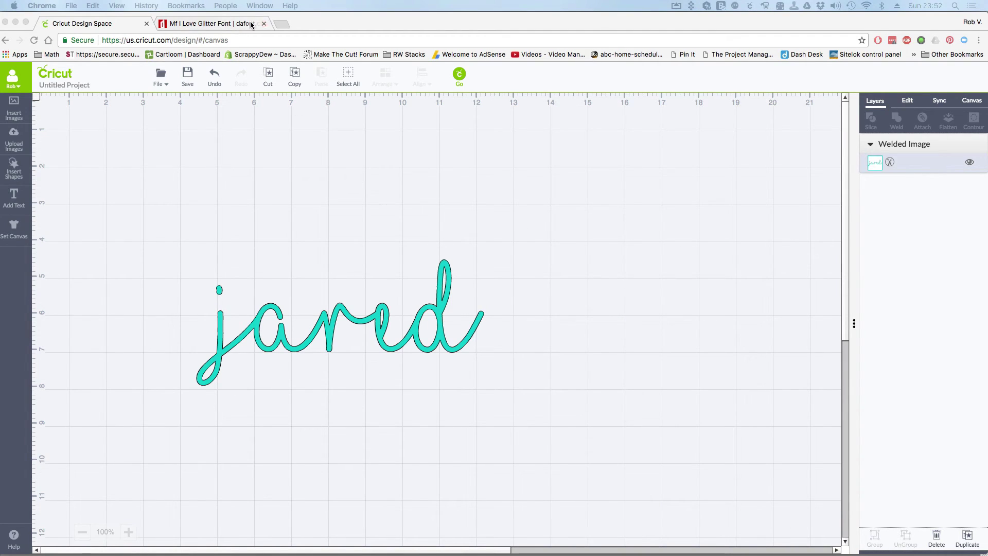
- Upload SD.svg from Downloads, save it as a vector image, and select its thumbnail
click(13, 140)
click(334, 258)
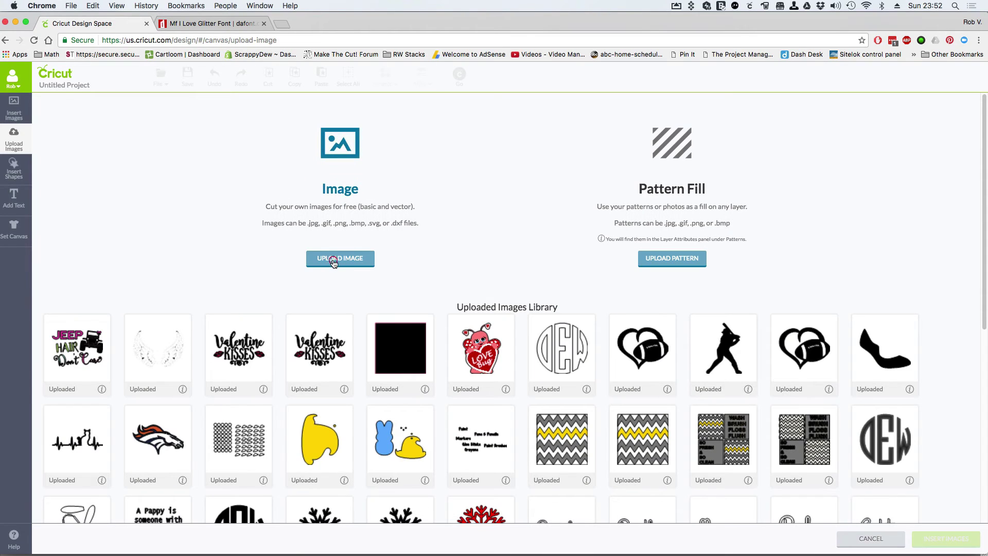
click(130, 188)
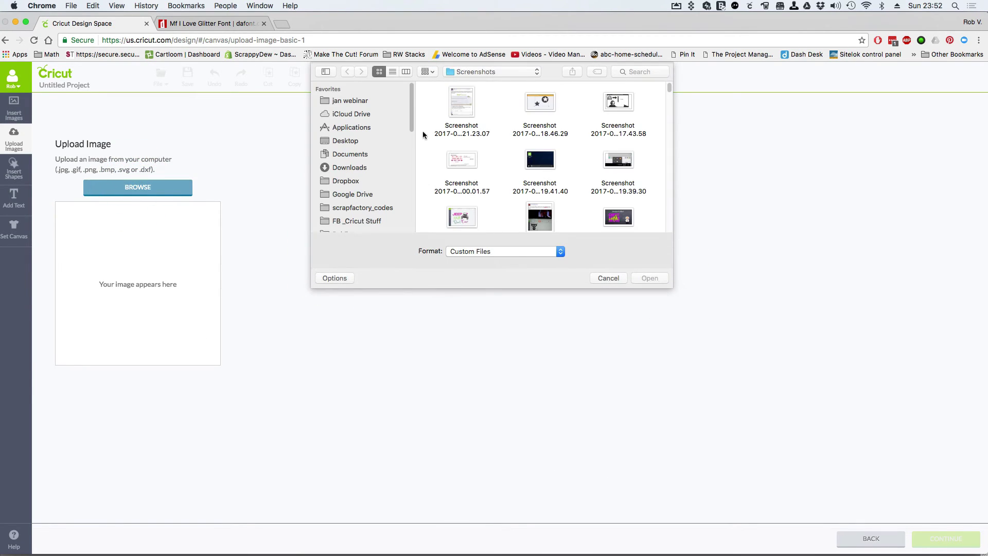
click(339, 169)
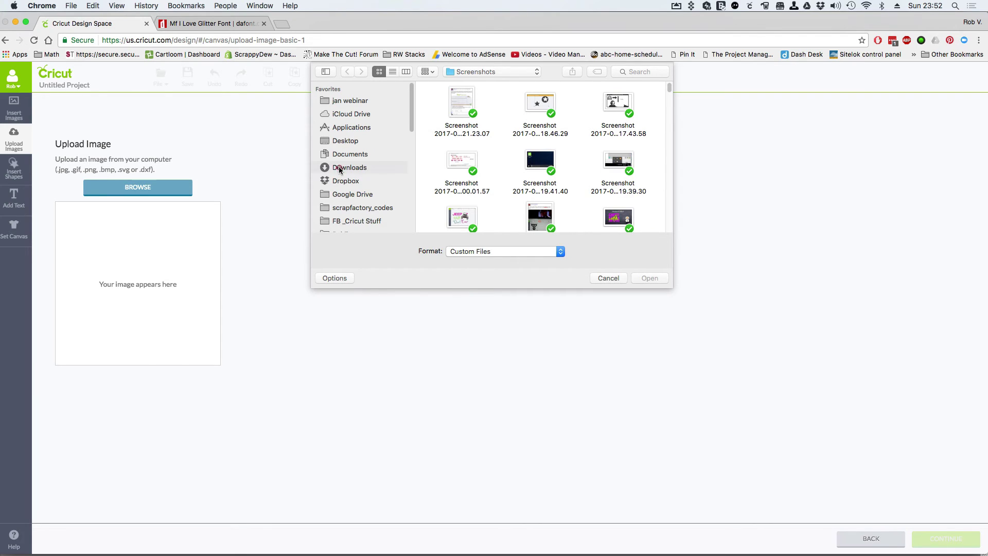
click(467, 115)
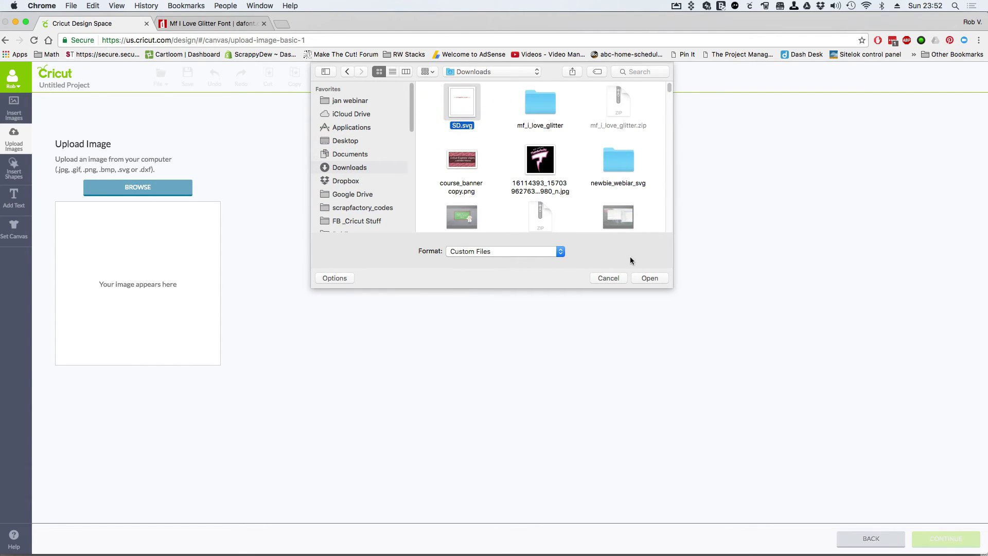
click(649, 278)
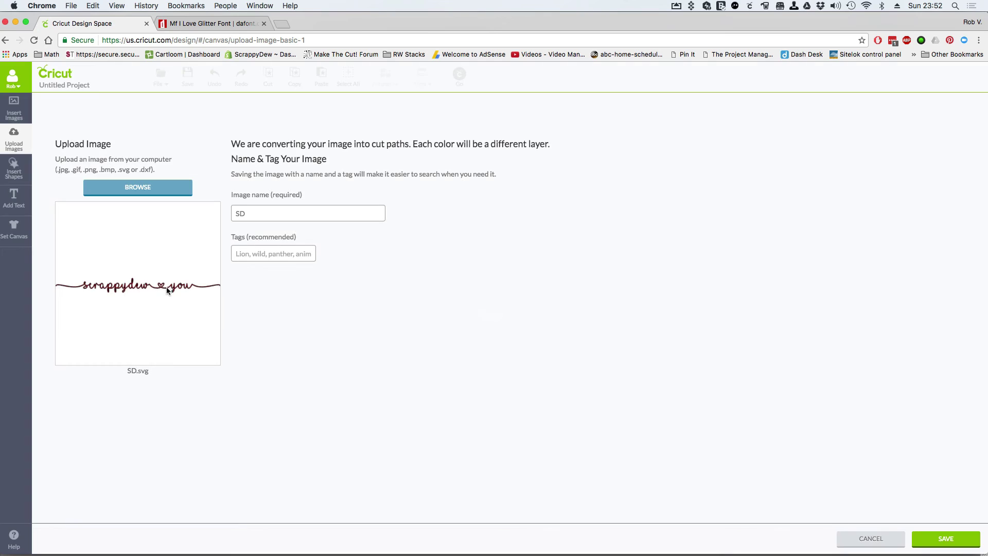
click(957, 538)
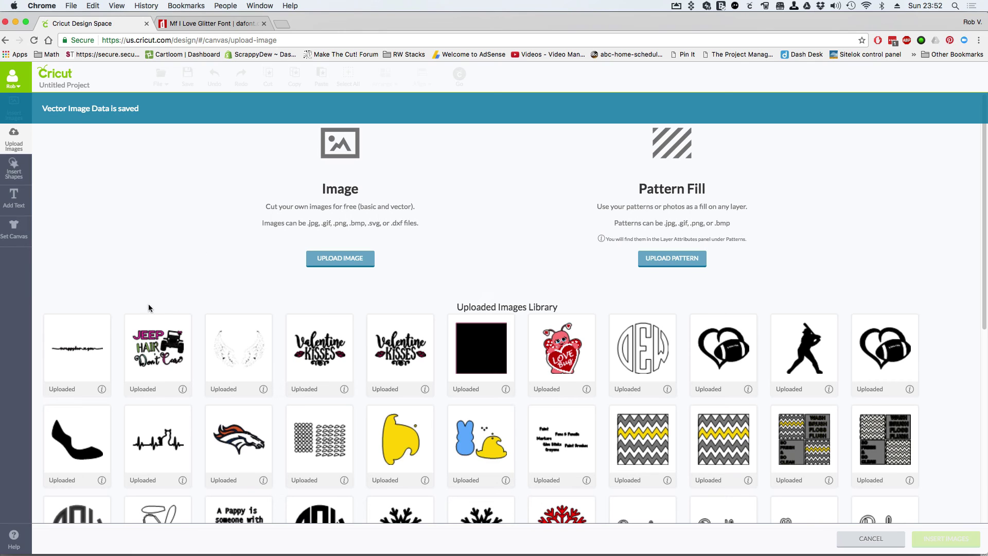
click(86, 344)
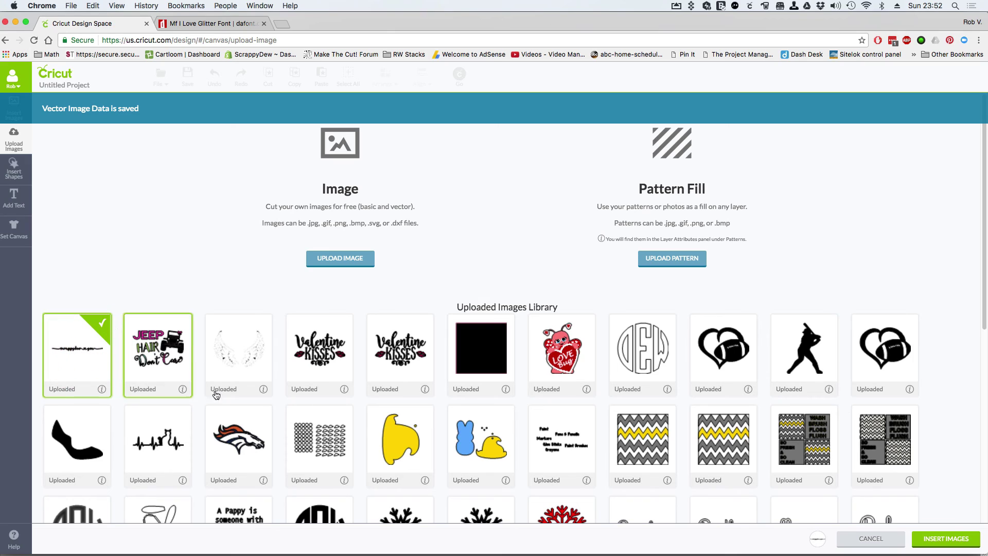
- Insert the SD image and resize it to about 11.5 in wide above jared
click(956, 540)
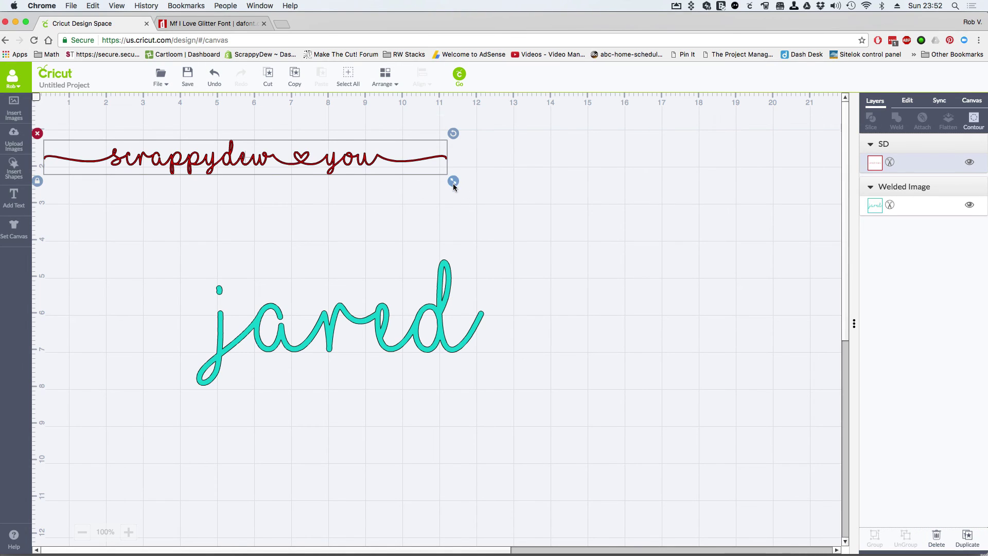
drag(453, 182, 760, 206)
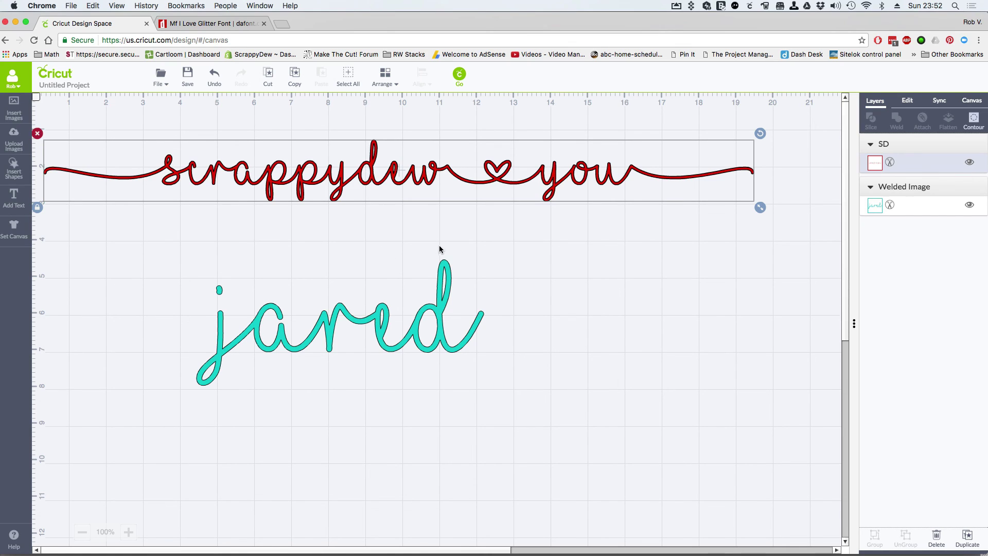
drag(762, 212, 470, 183)
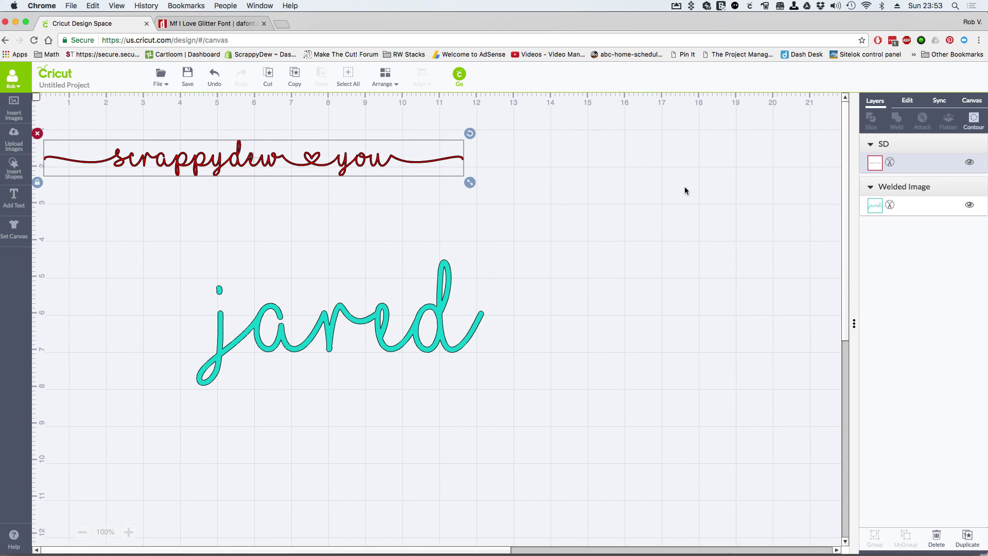